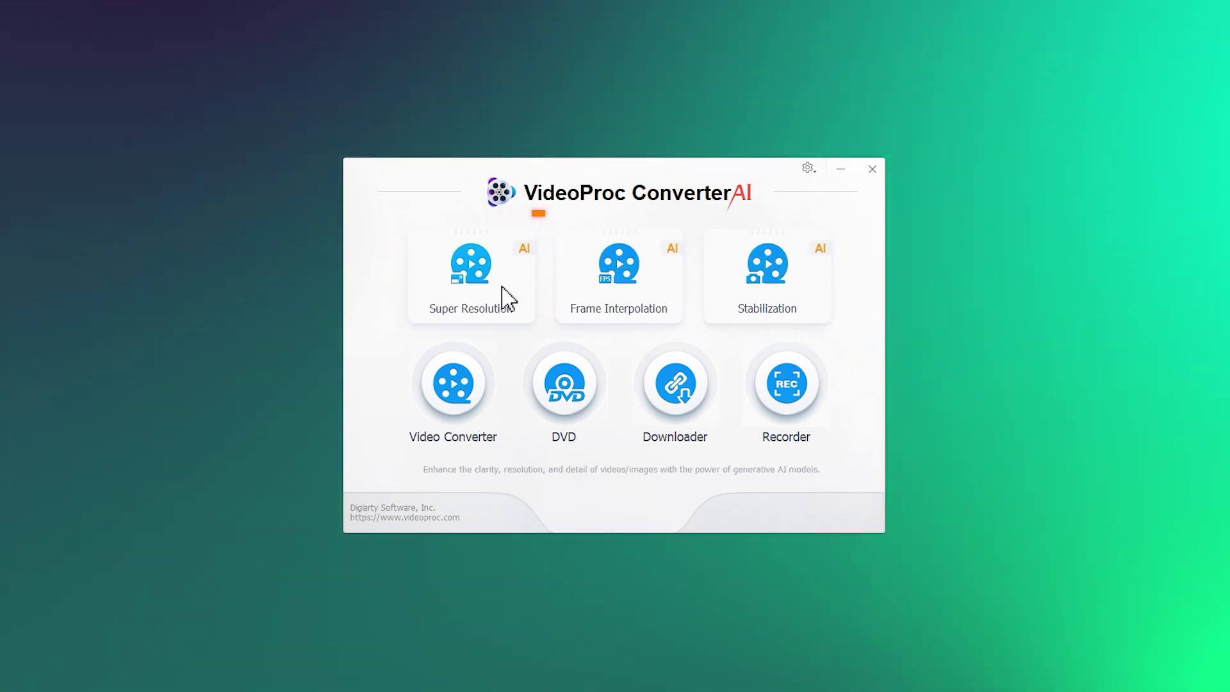
Load the four mp4 videos into Super Resolution and start upscaling them at 2X
click(504, 298)
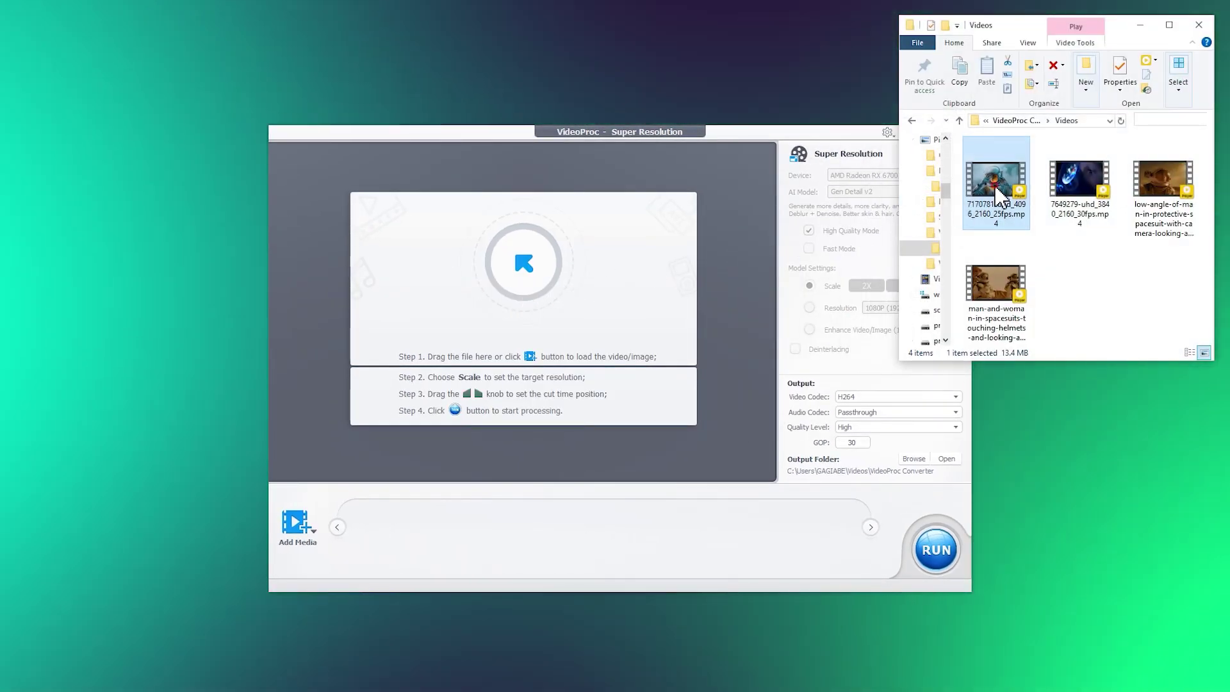
drag(1009, 193, 557, 301)
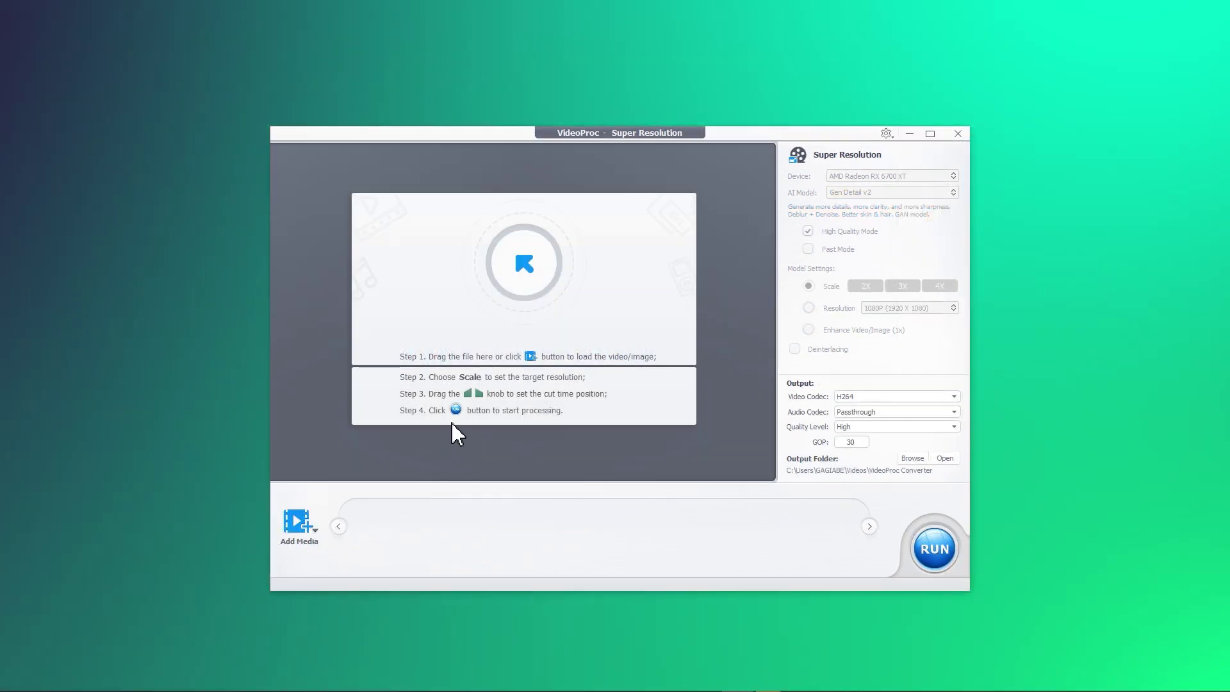
click(520, 277)
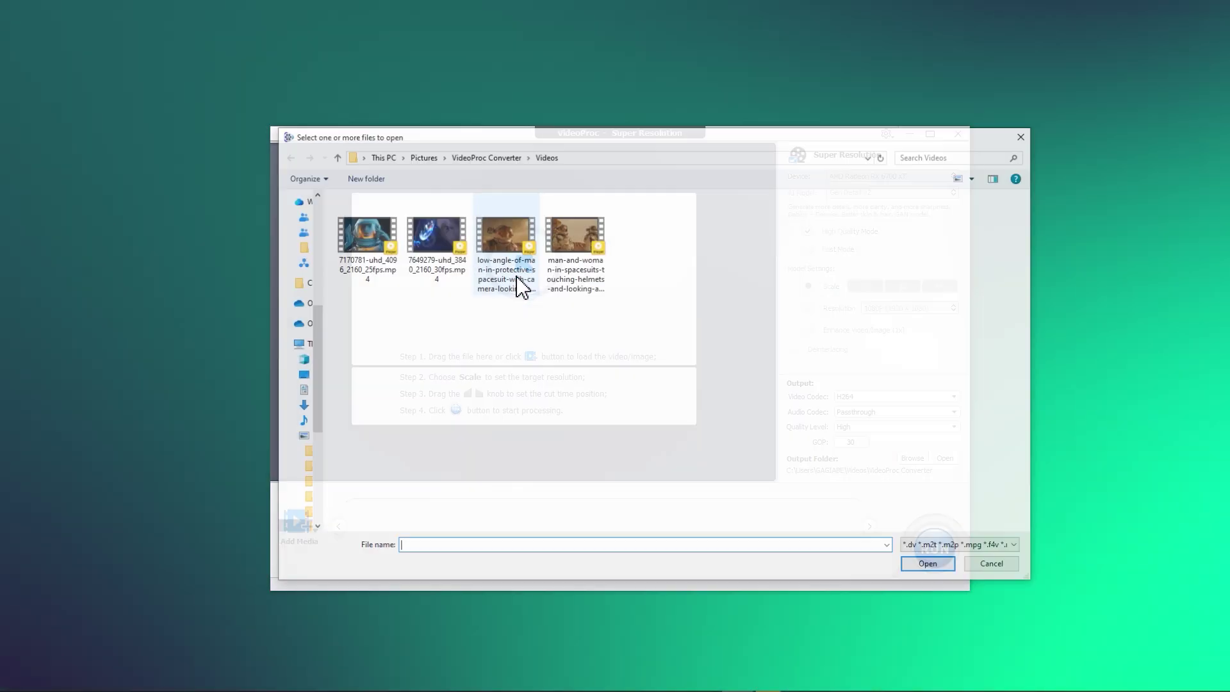
drag(629, 329, 377, 230)
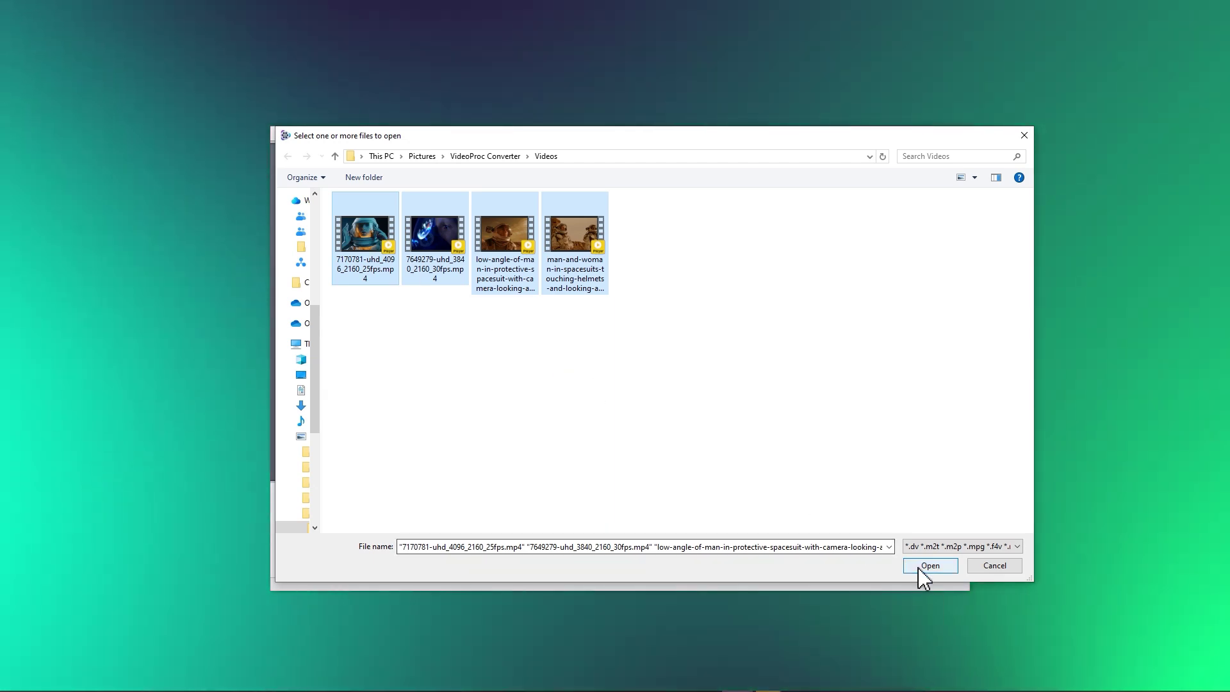
click(929, 565)
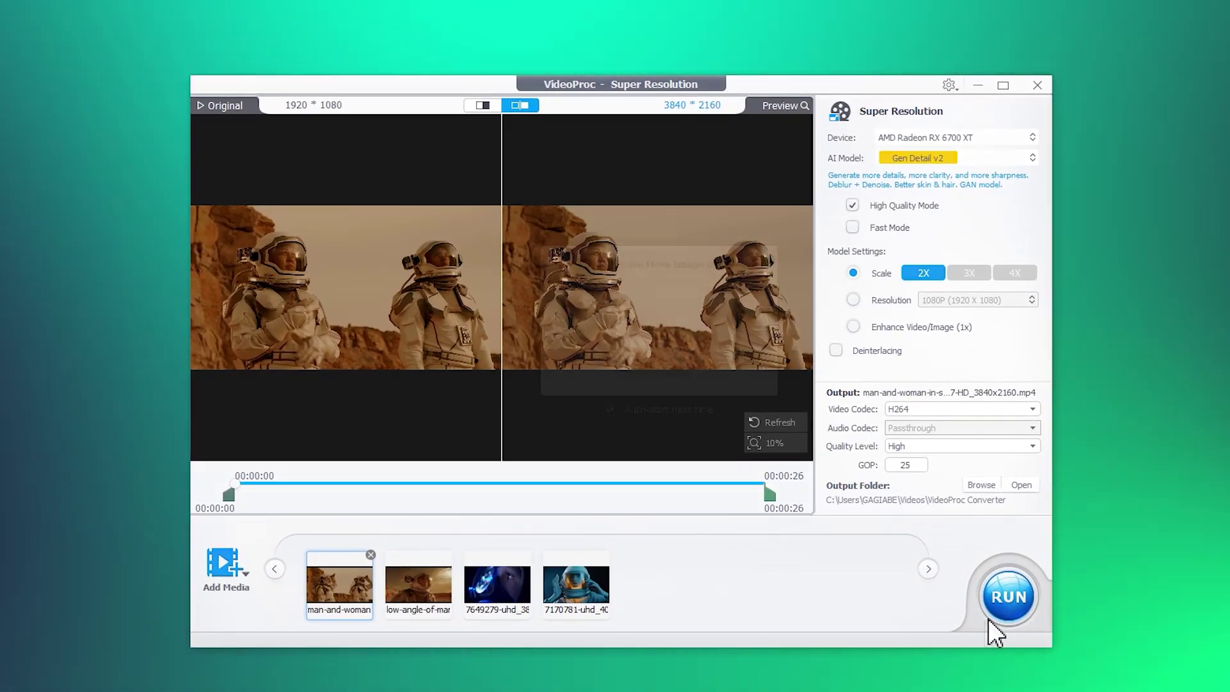
click(987, 617)
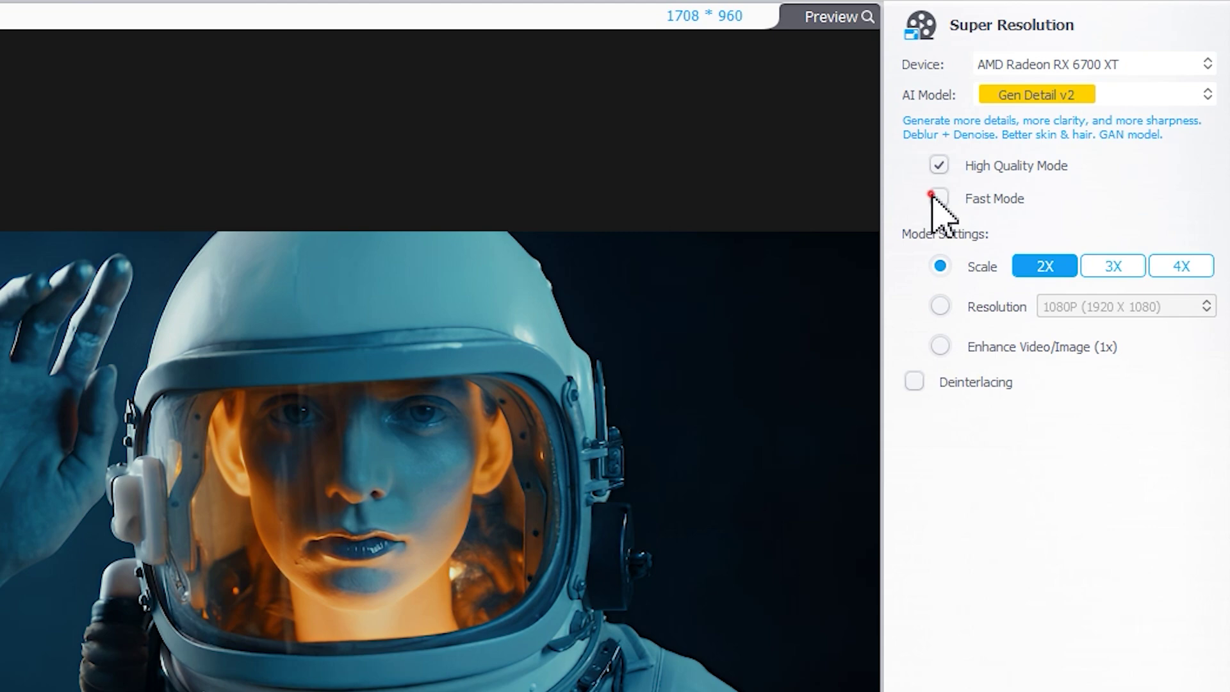
Turn on Fast Mode for the astronaut video's enhancement
click(938, 198)
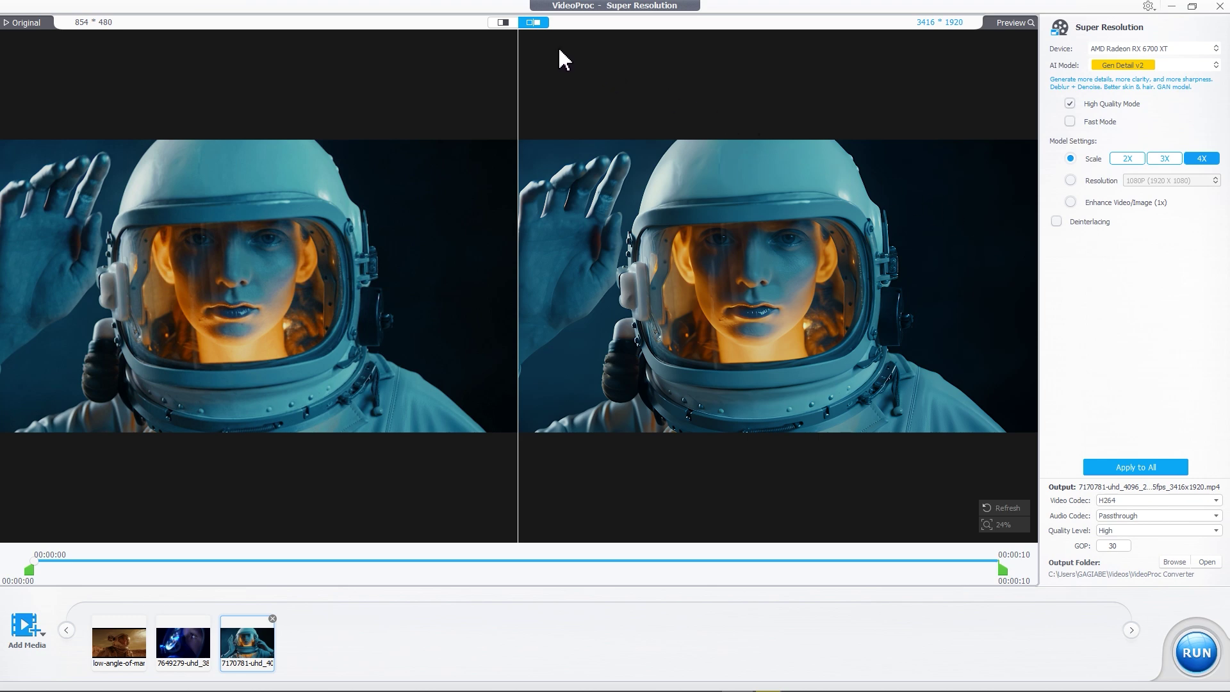
Show the astronaut video in split original-versus-4X view and enable Deinterlacing
click(503, 22)
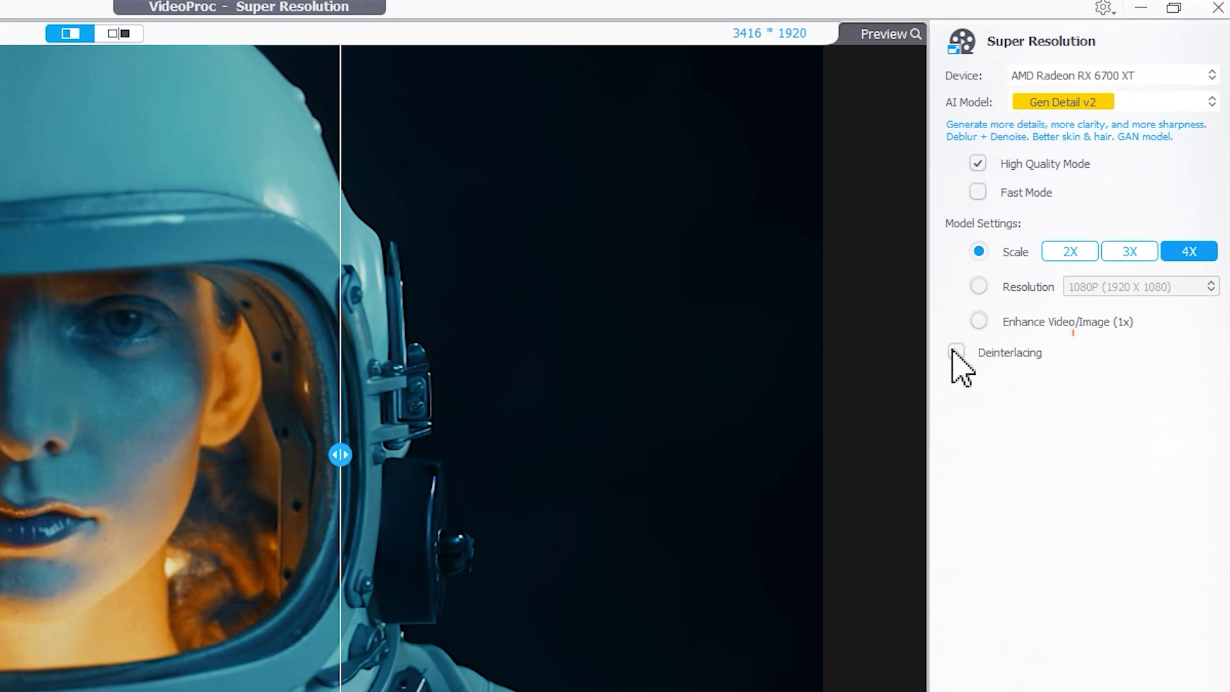
click(955, 353)
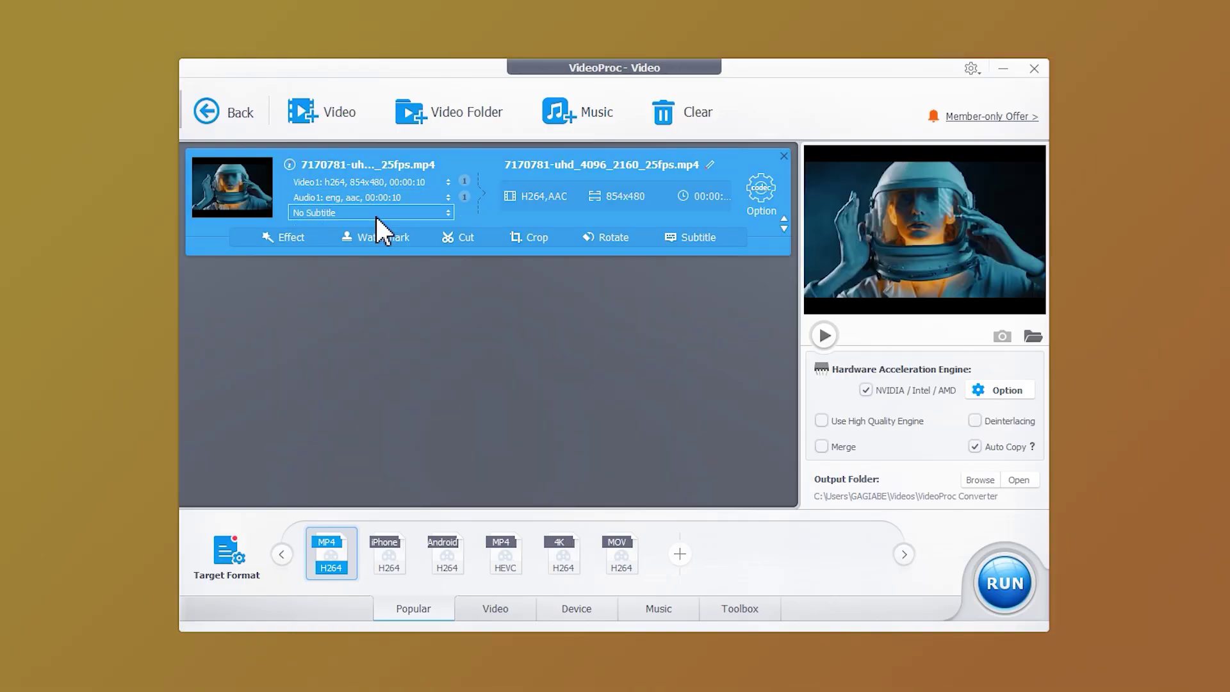
Trim the astronaut clip to start around 00:00:03 and end around 00:00:04
click(468, 236)
drag(365, 371, 515, 383)
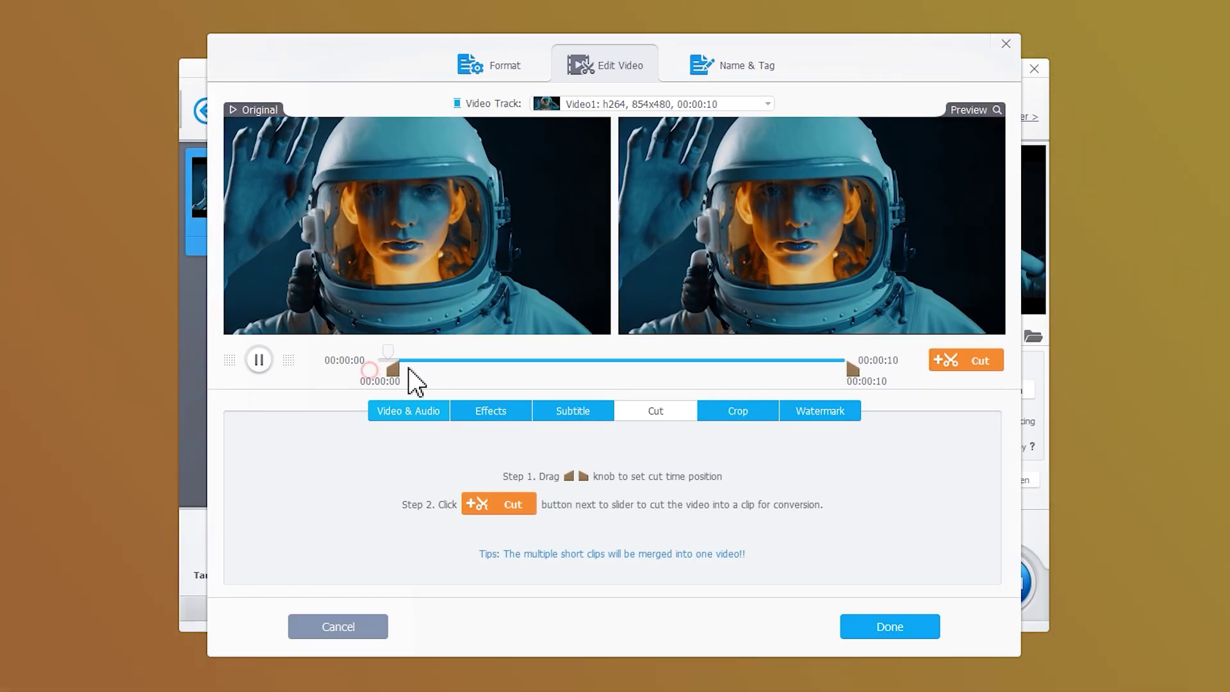
drag(851, 373, 566, 384)
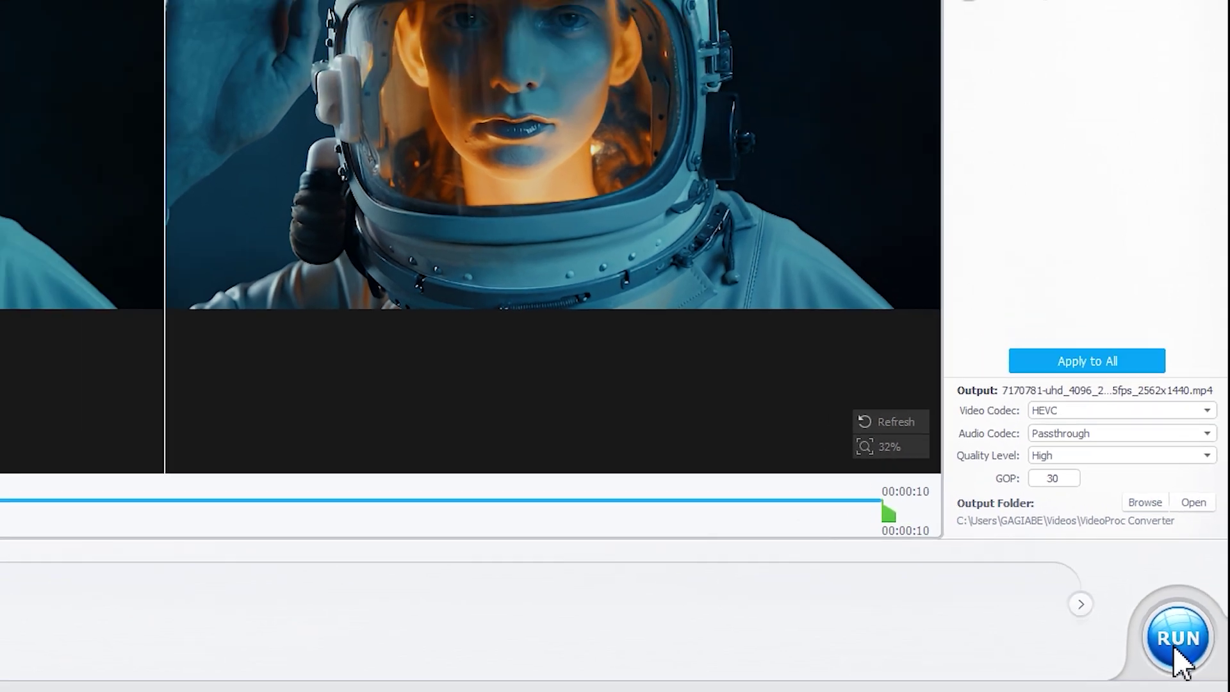
Run the export of the upscaled astronaut video
click(1164, 634)
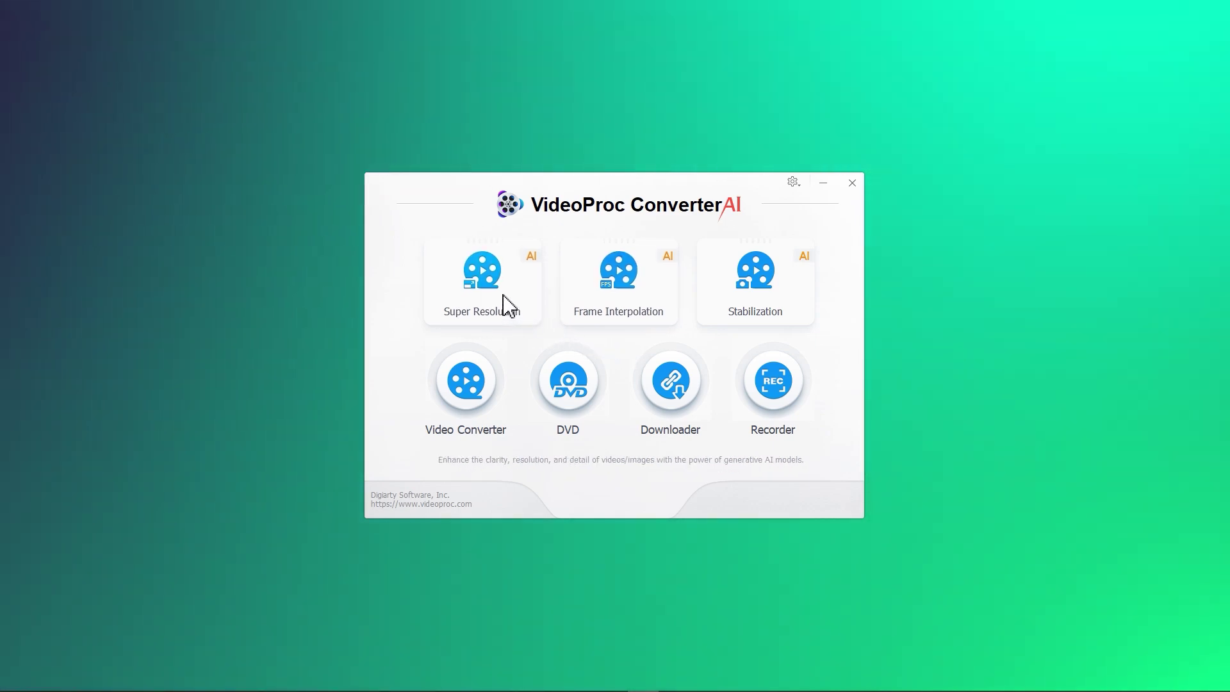
Load Picture.png from the FOTOS folder into Super Resolution
click(503, 300)
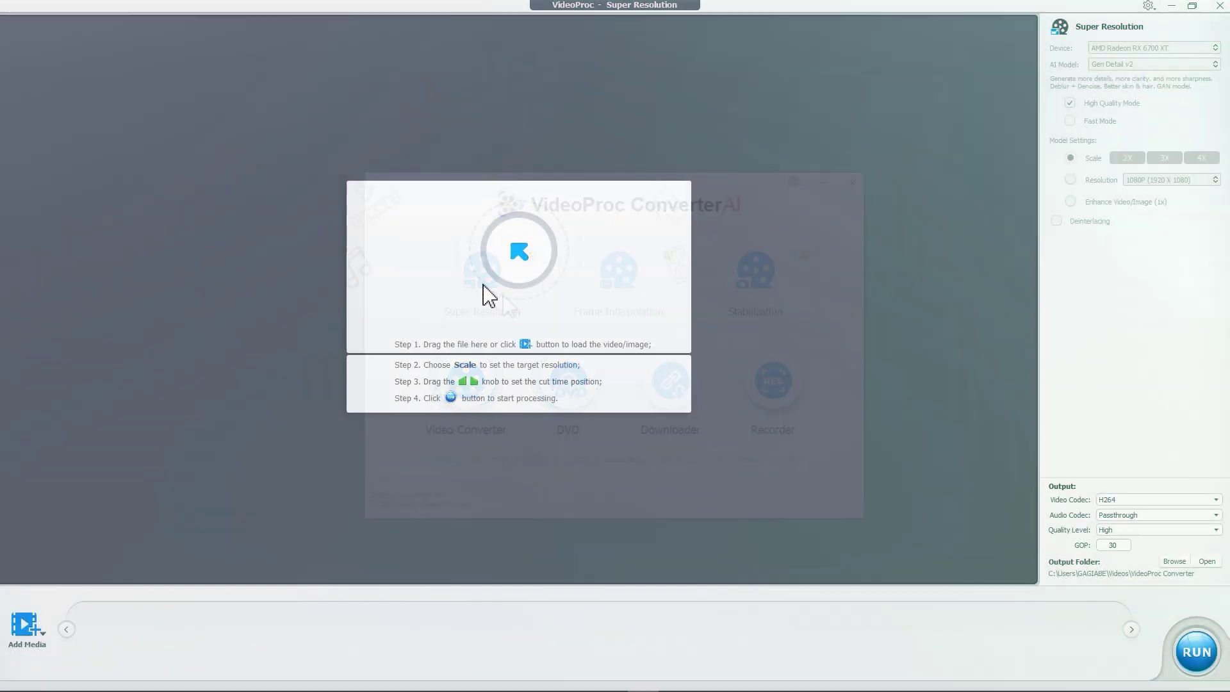
click(499, 266)
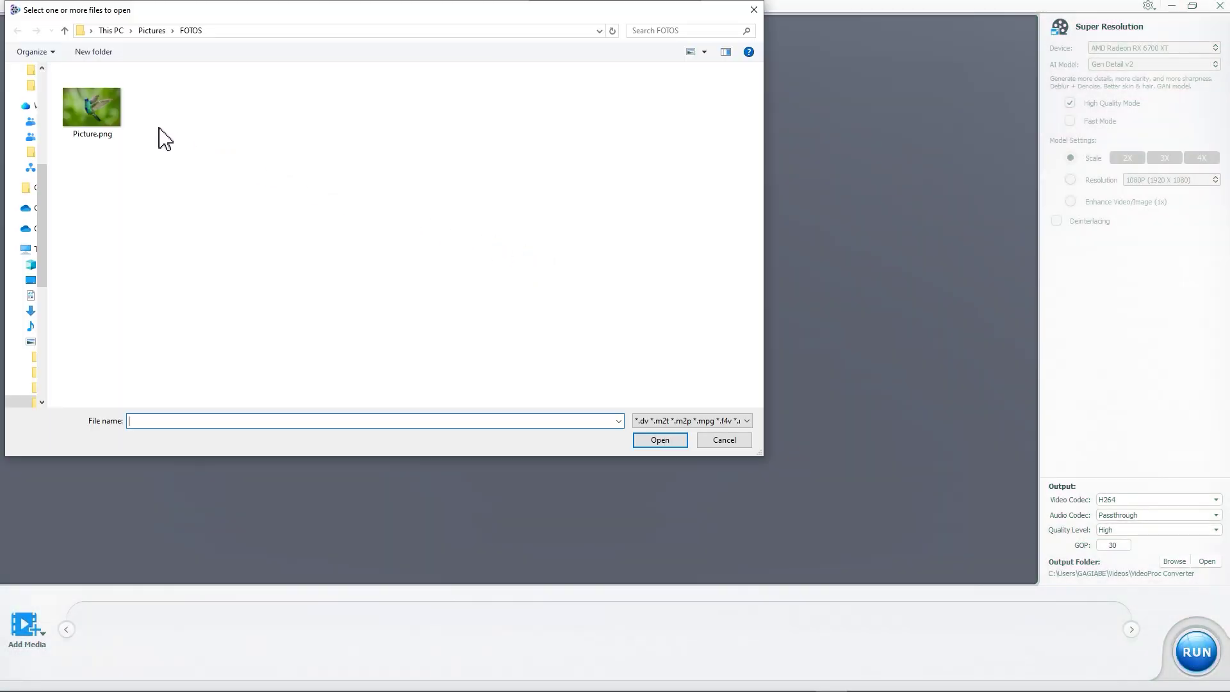
double_click(101, 108)
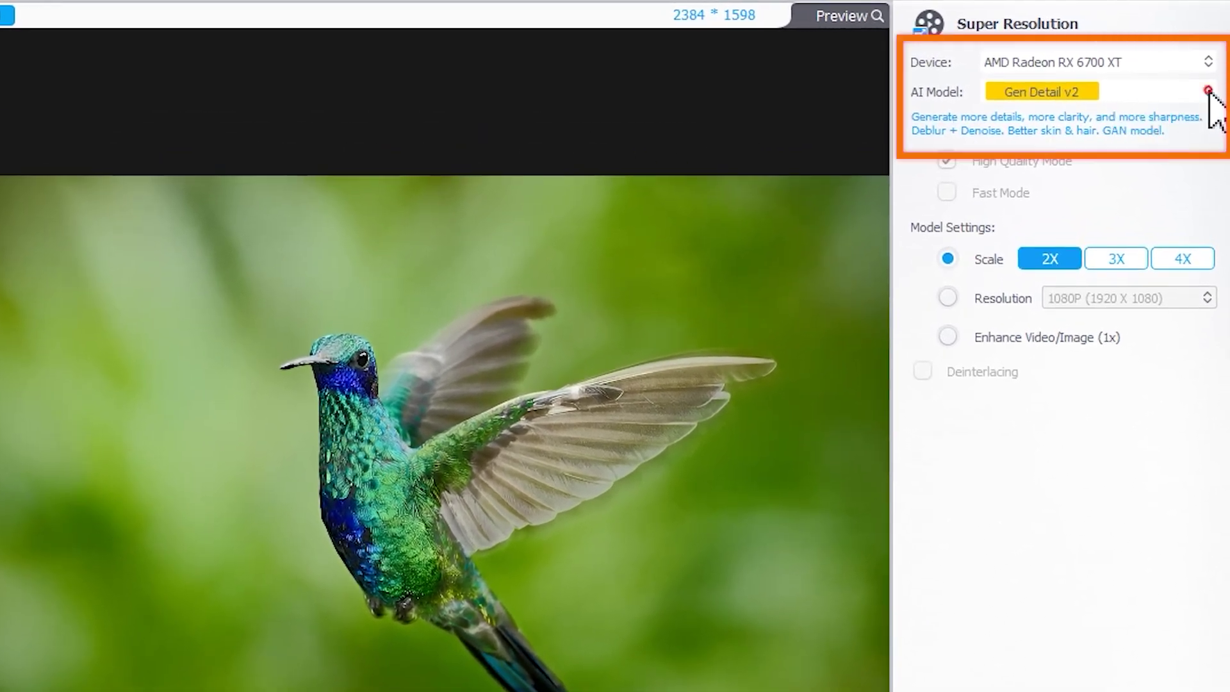
Keep the Gen Detail v2 model and preview the photo at 3X and 4X
click(1207, 91)
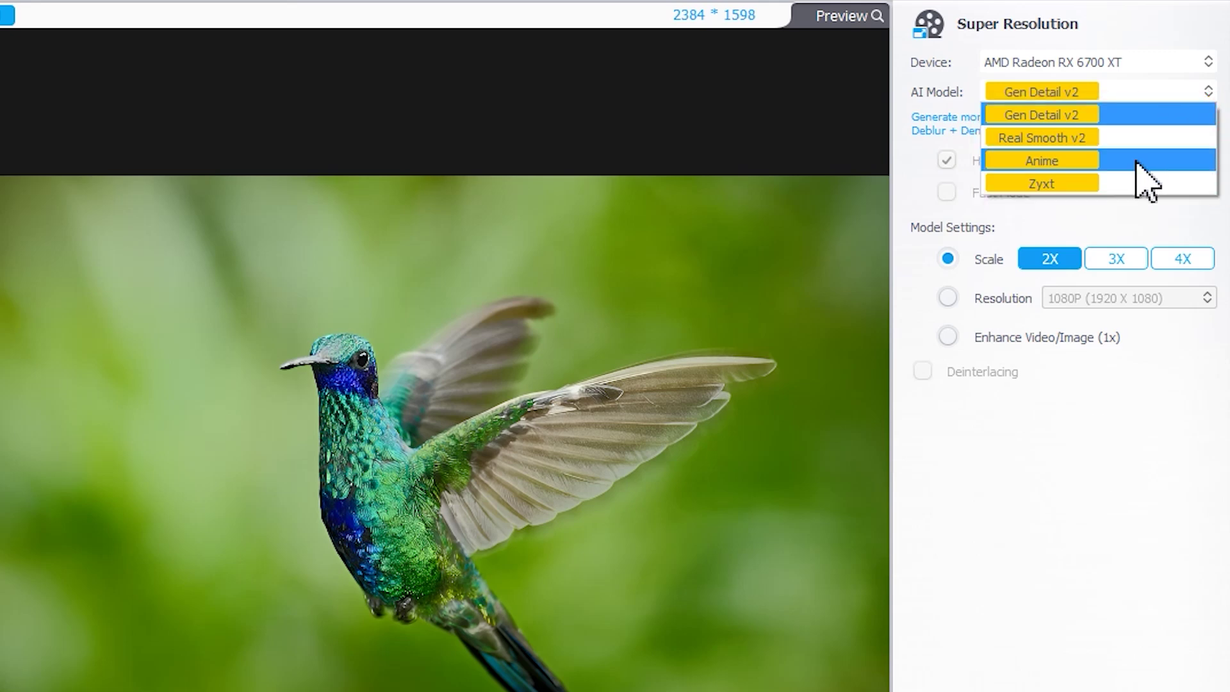
click(1117, 115)
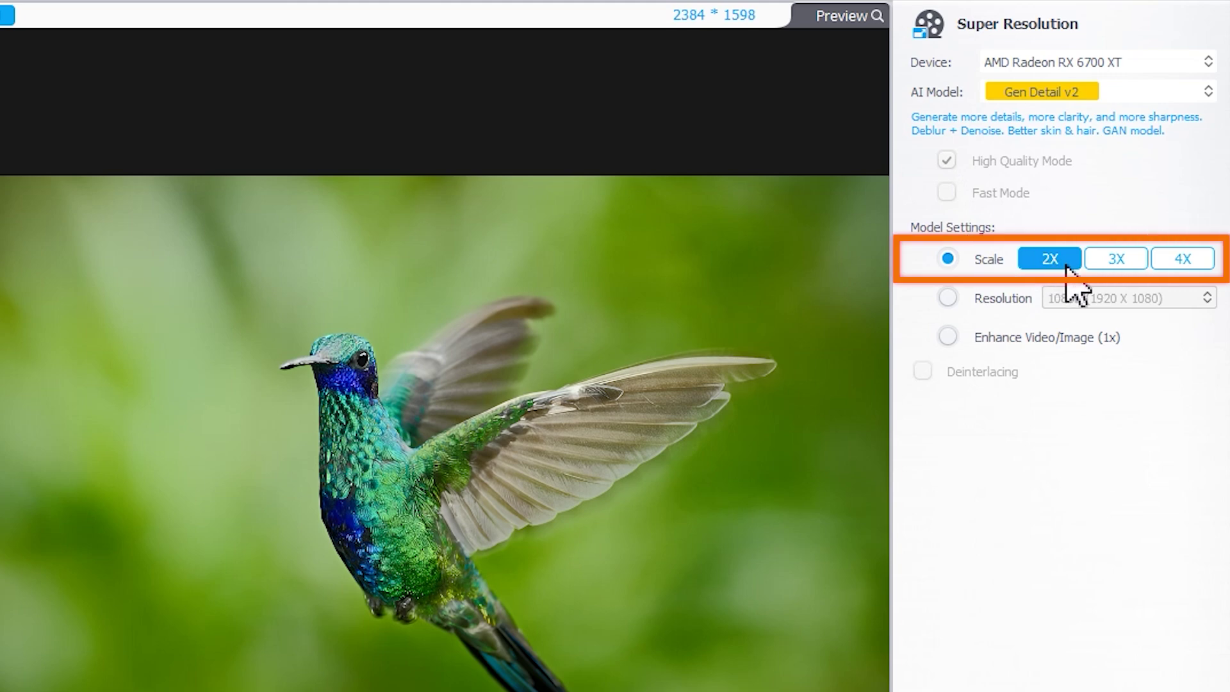
click(1114, 258)
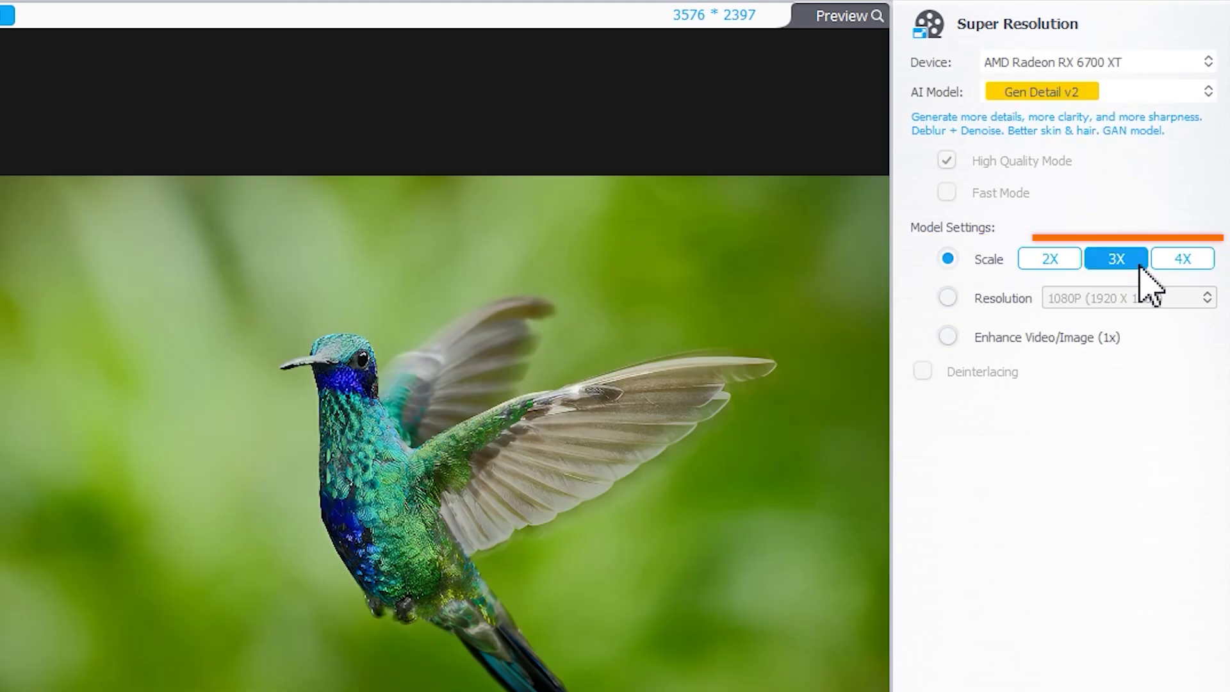
click(1199, 267)
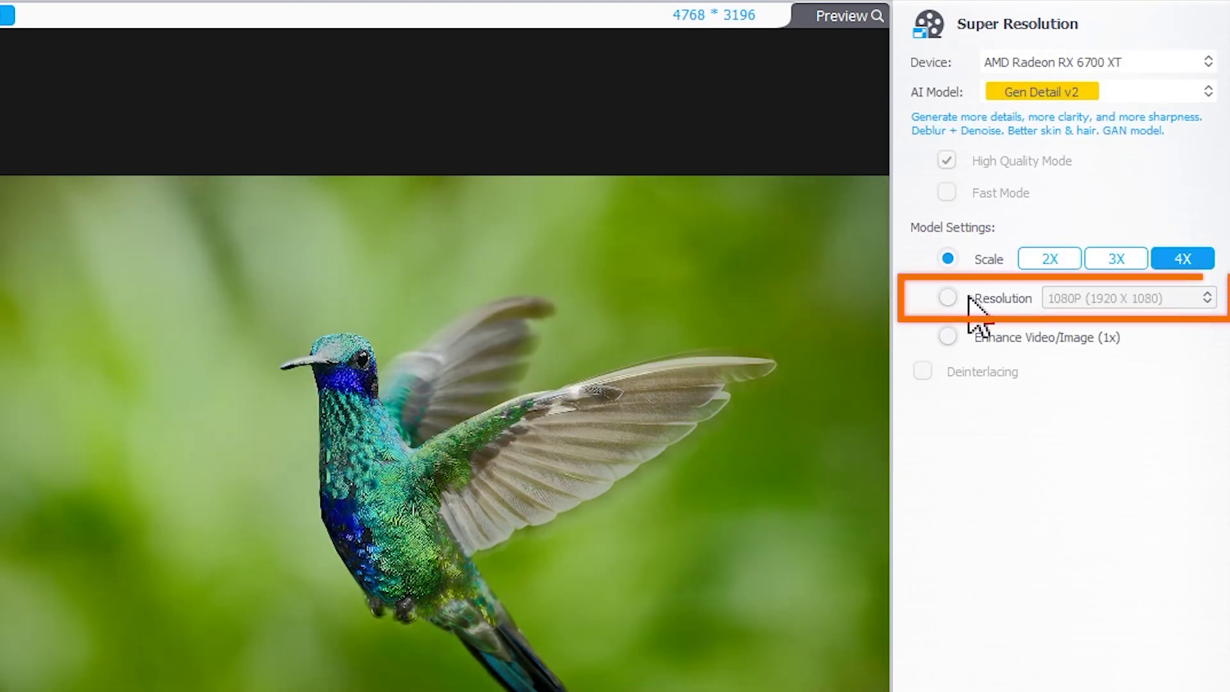
Try a 4K target resolution, then settle on Enhance Image (1x) at 1192×799
click(948, 299)
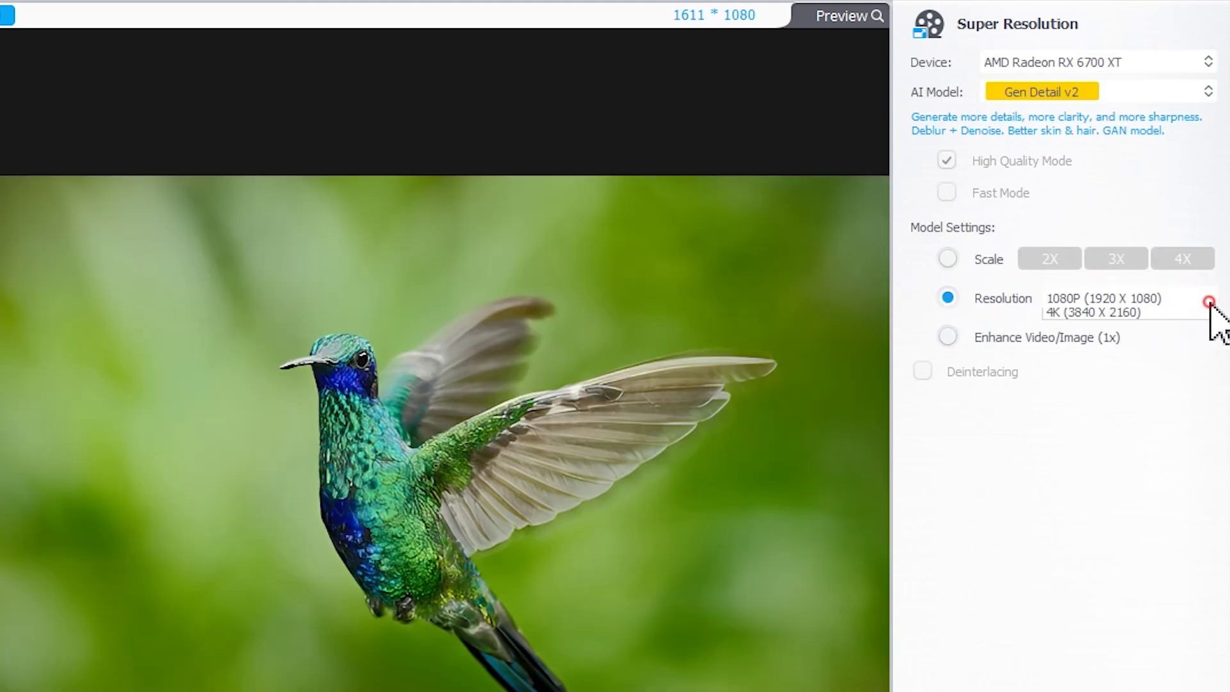
click(1162, 378)
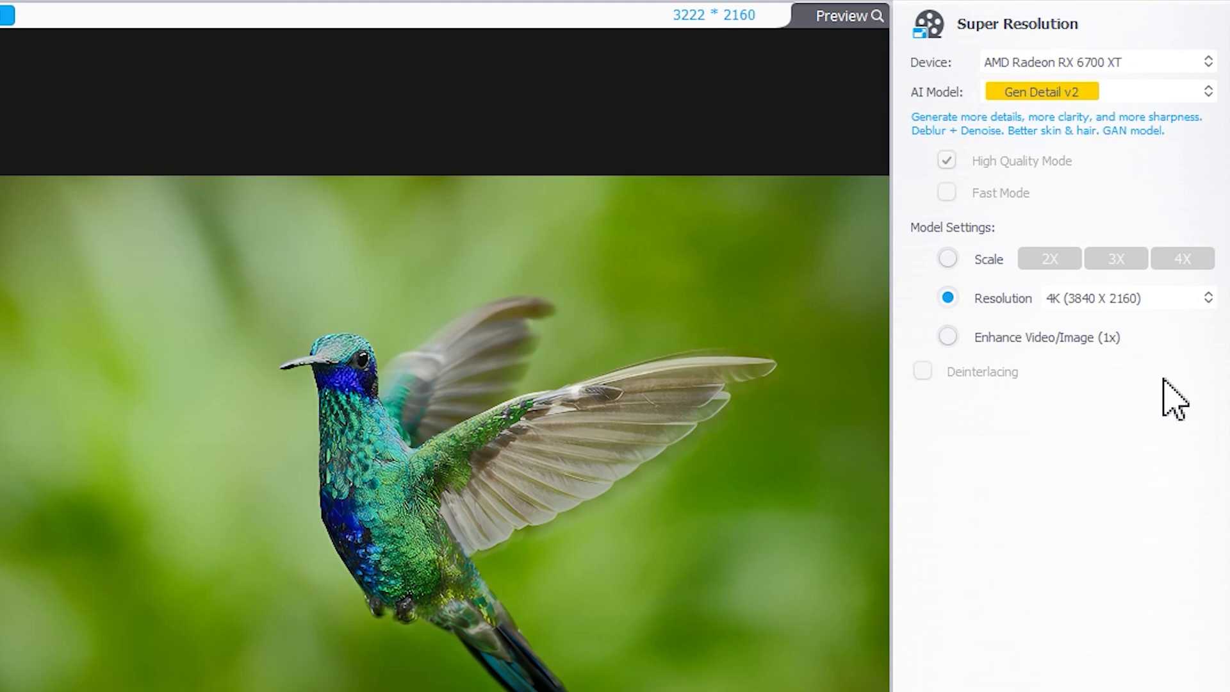
click(947, 338)
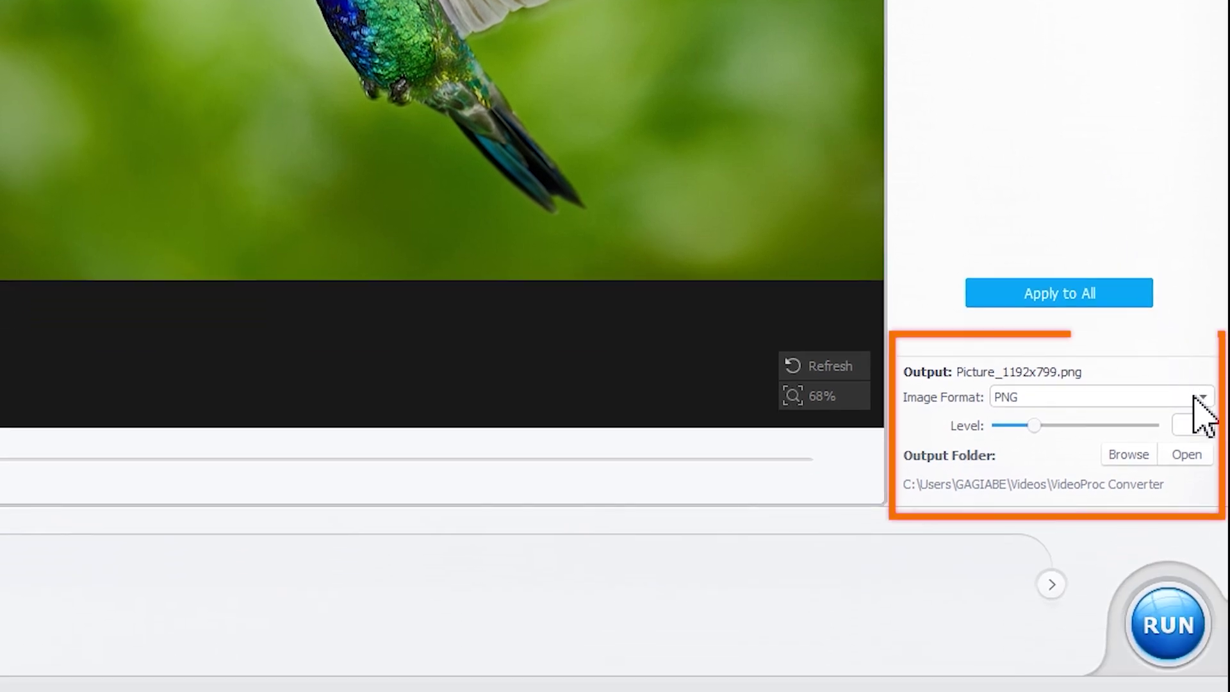
Set the hummingbird output to 100% quality JPEG and start the export
click(1200, 397)
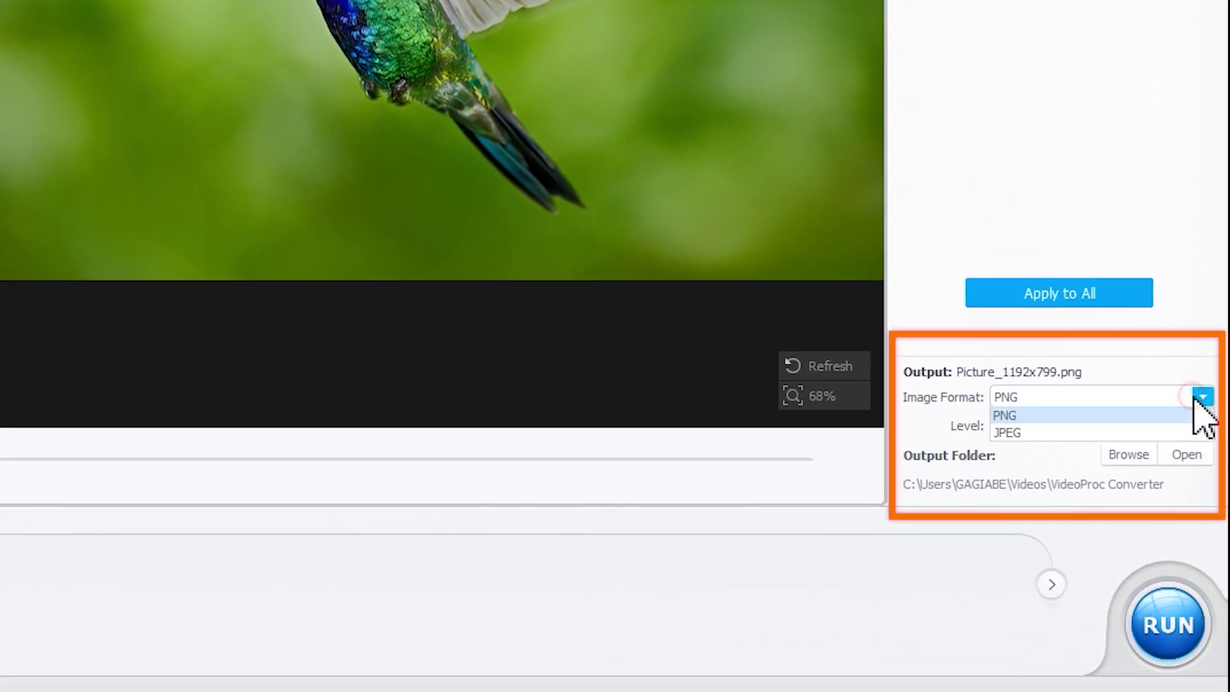
click(1107, 432)
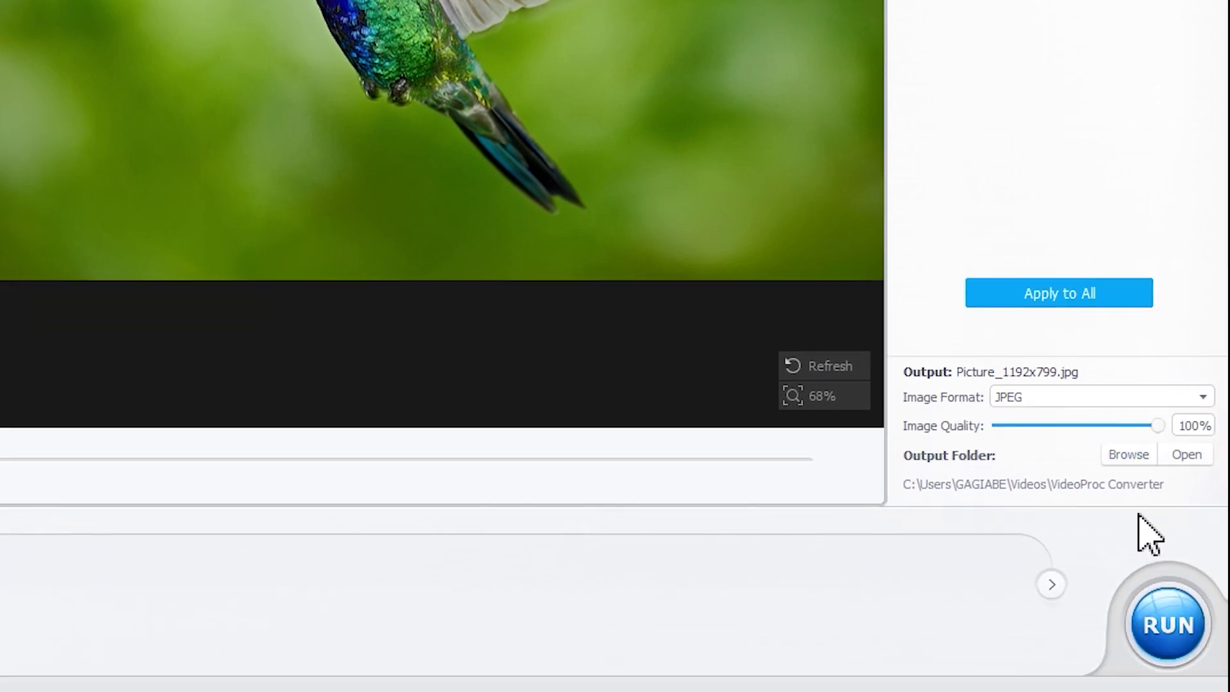
click(1168, 642)
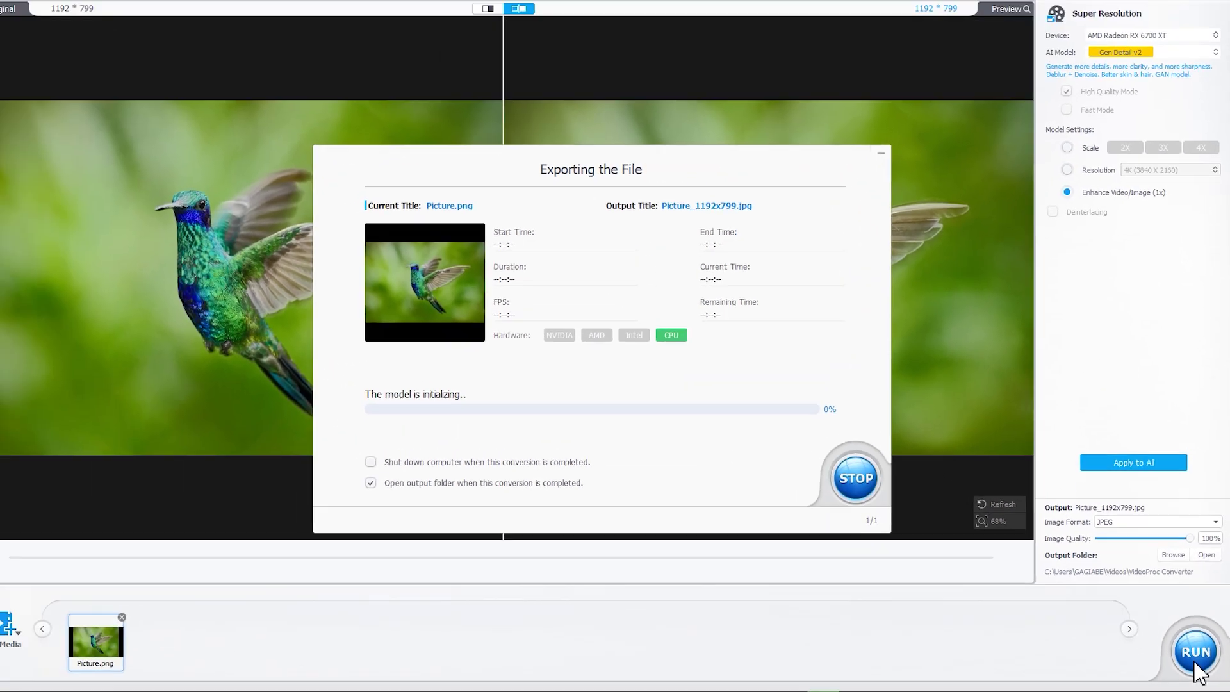